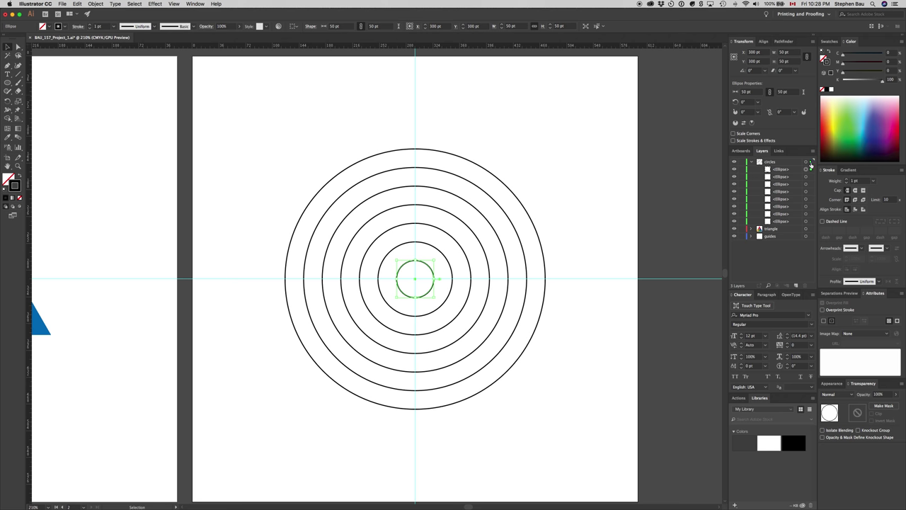
Duplicate the circles layer and rename the copy "rings"
click(751, 163)
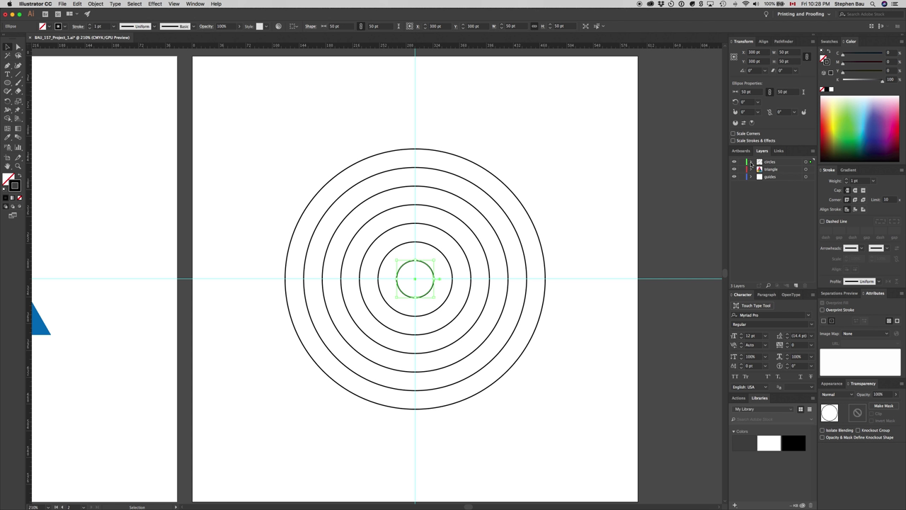
click(783, 163)
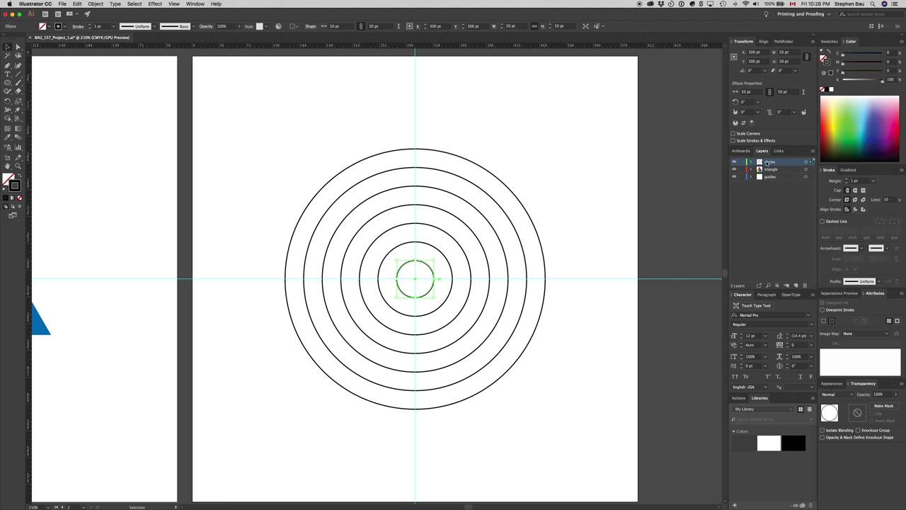
click(769, 162)
key(Return)
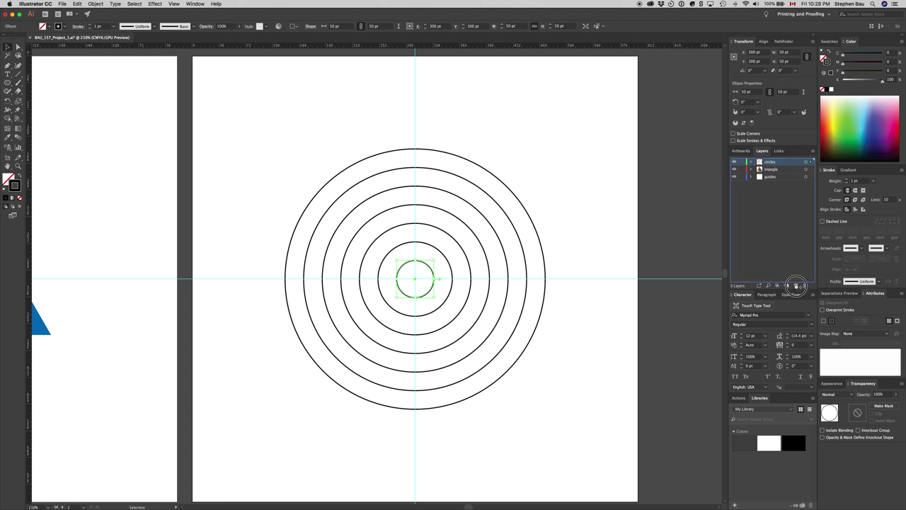
click(797, 285)
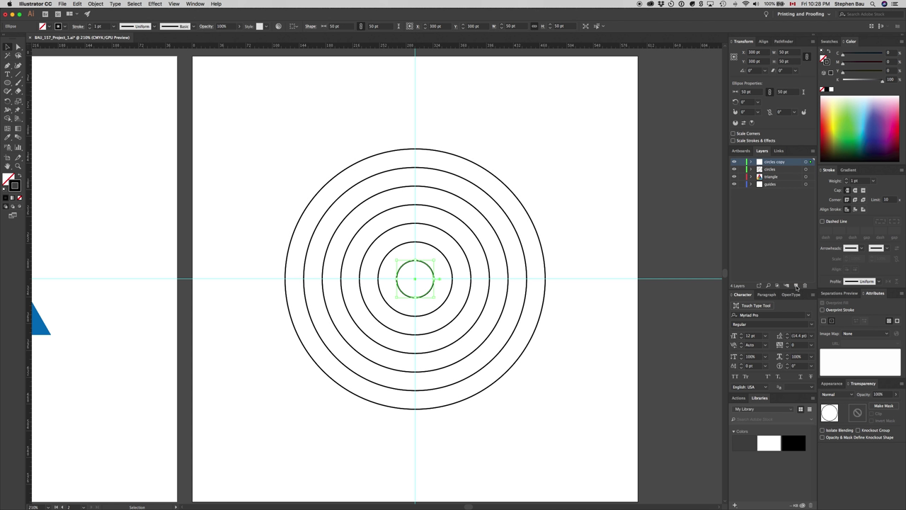
double_click(768, 162)
text(rings)
key(Return)
Add a new layer above the rings layer and name it "star"
click(796, 286)
double_click(770, 163)
text(ri)
key(Return)
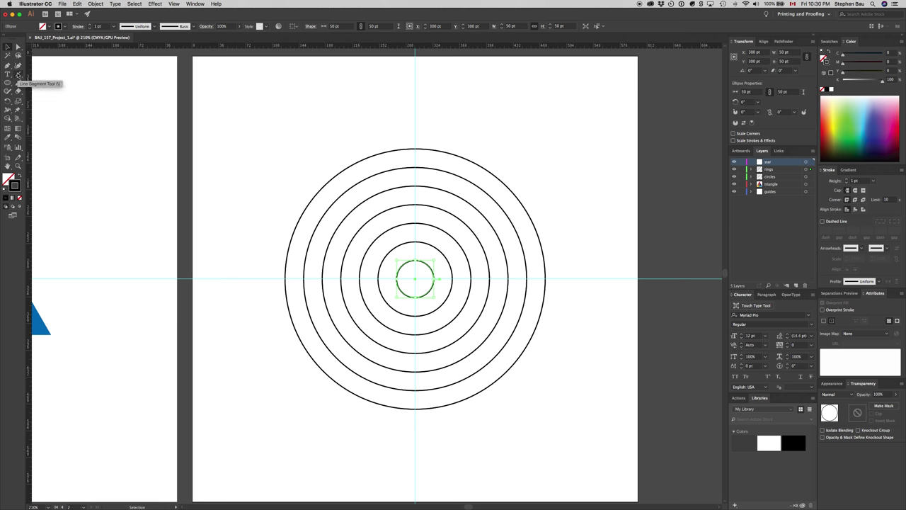
With nothing else selected, draw a vertical 175 pt line from the circles' centre up to the outermost circle on the star layer
click(18, 75)
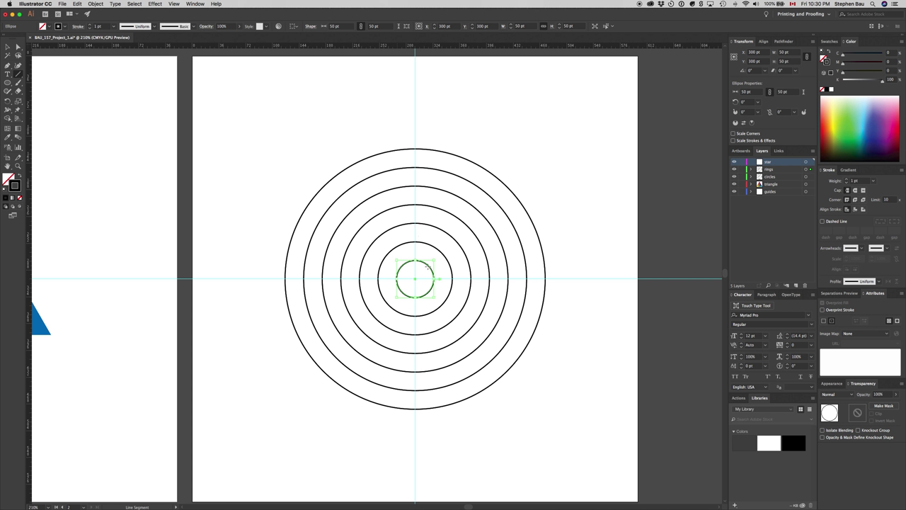
key(v)
key(backslash)
key(v)
click(560, 135)
key(backslash)
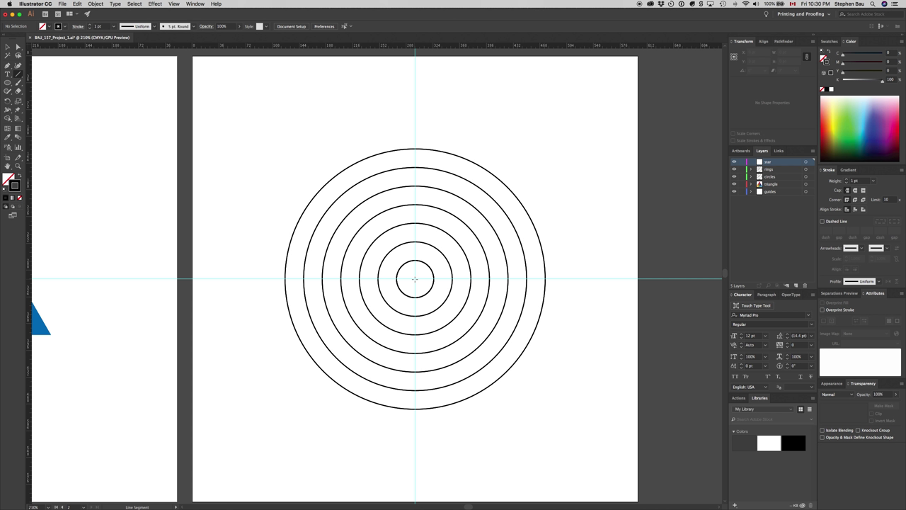
drag(414, 279, 415, 151)
drag(415, 150, 415, 149)
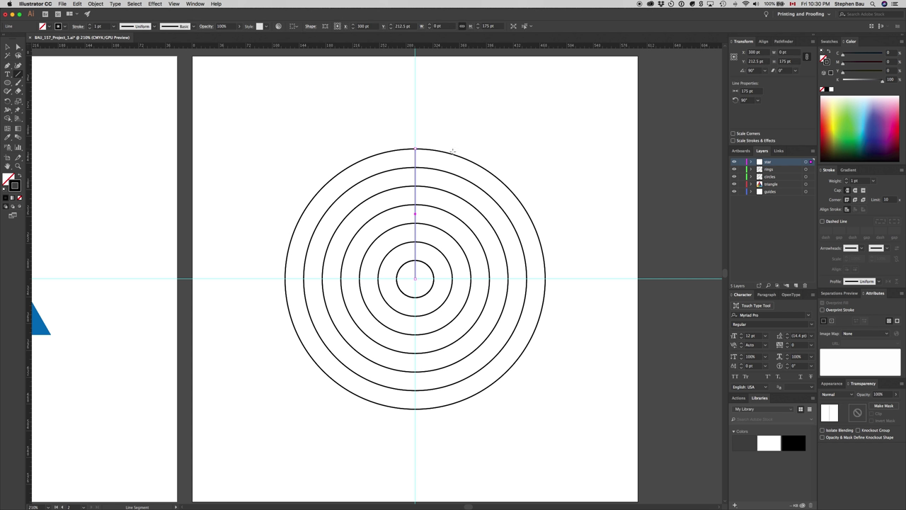
Set the line's reference point to its lower end and duplicate the line in place within the star layer
key(v)
click(338, 29)
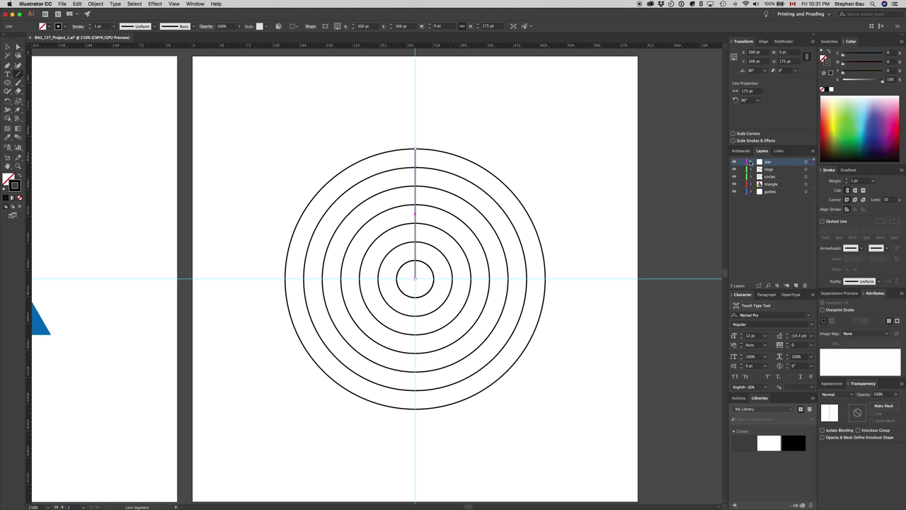
click(751, 163)
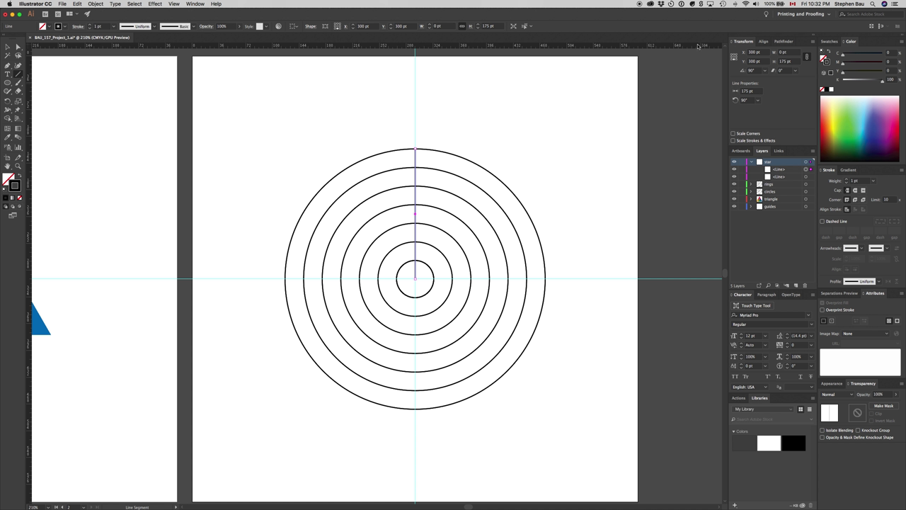
Shorten the duplicate line to a height of 87.5 pt from its lower end and check the two lines by toggling visibility
click(496, 27)
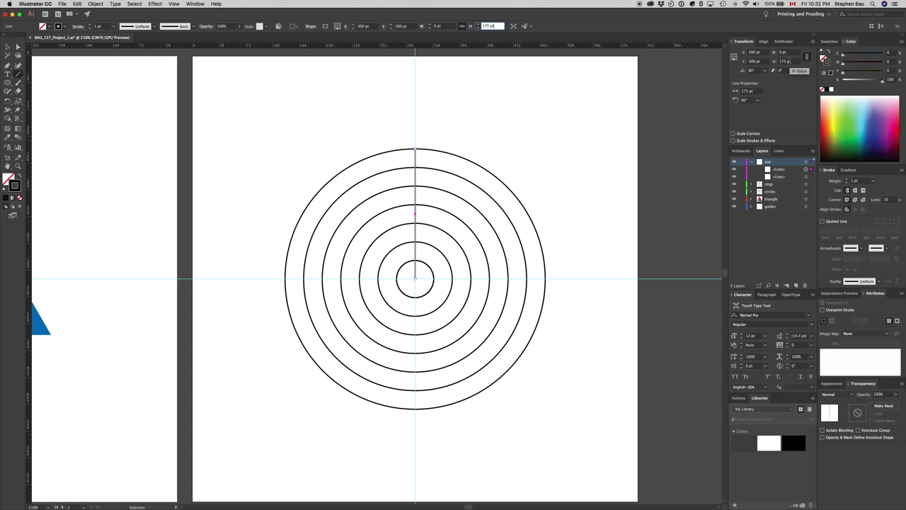
click(795, 62)
click(501, 26)
key(Return)
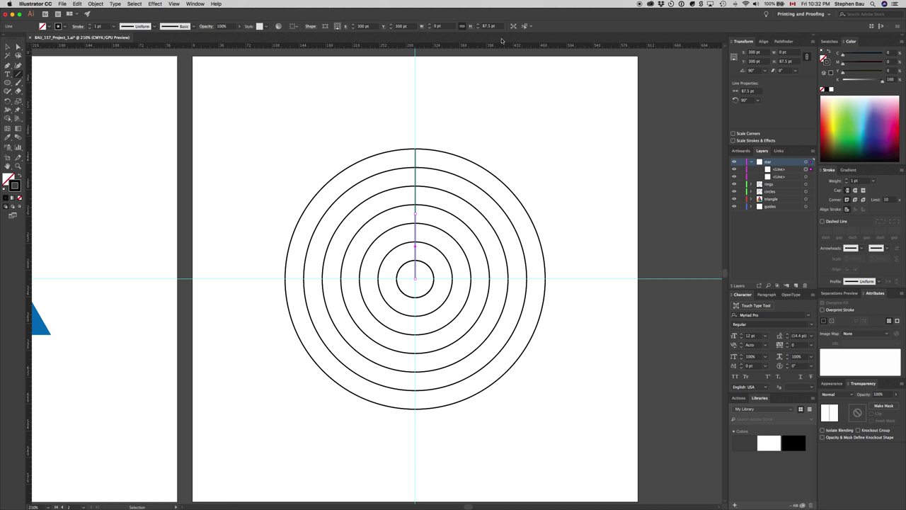
key(backslash)
click(735, 178)
click(734, 177)
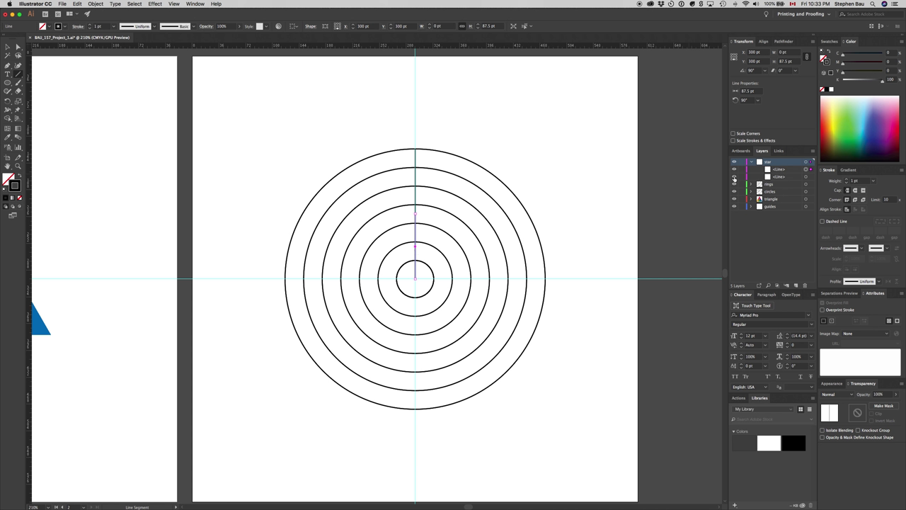
Rotate the 175 pt line by 15° around the centre of the circles
click(811, 177)
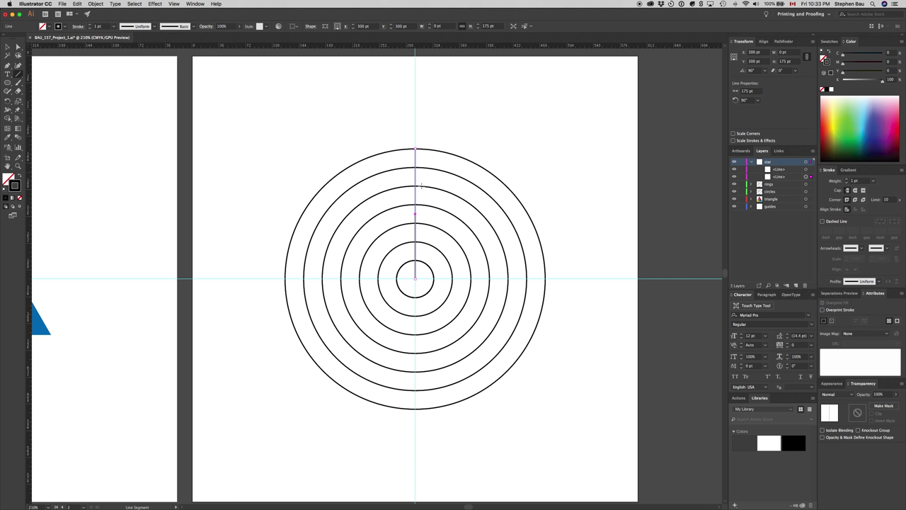
key(v)
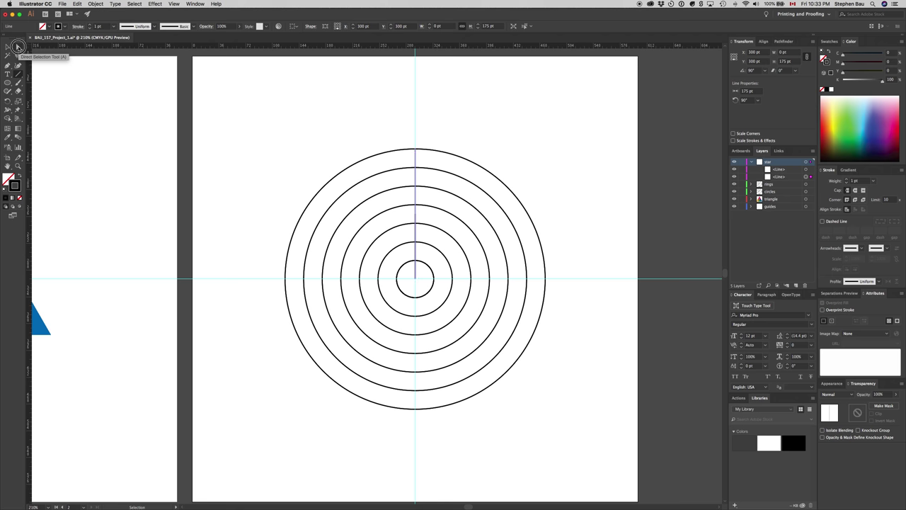
click(7, 47)
click(480, 114)
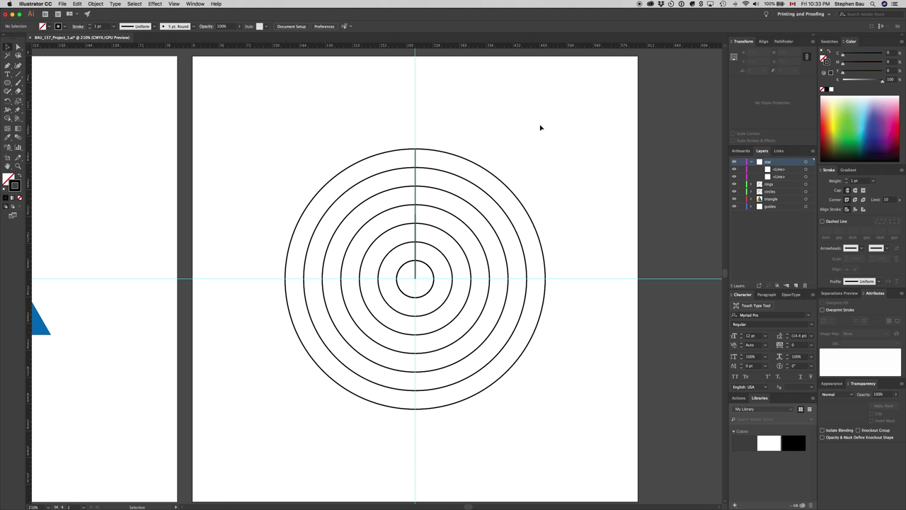
click(416, 155)
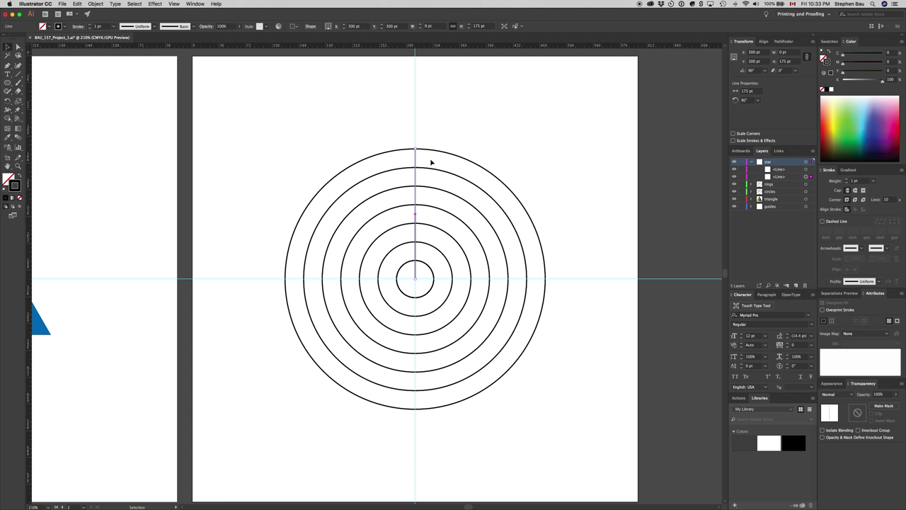
click(8, 103)
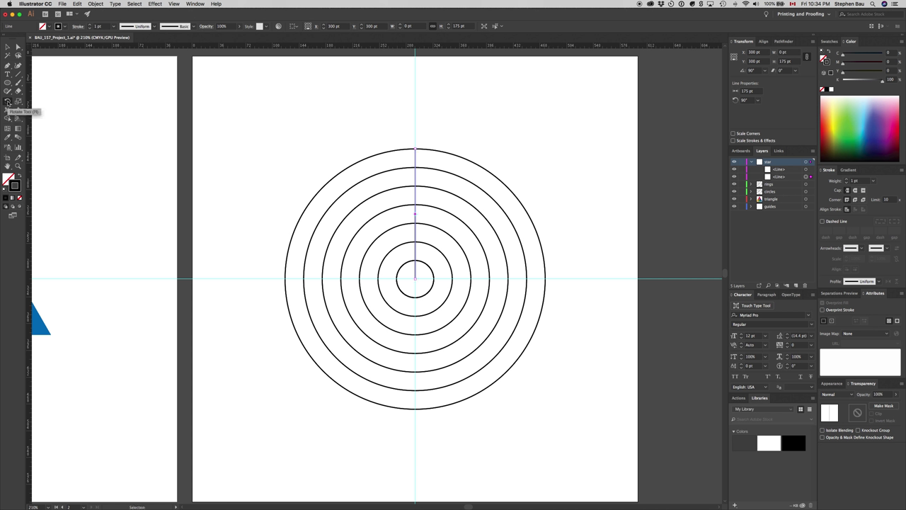
click(7, 103)
alt+click(416, 279)
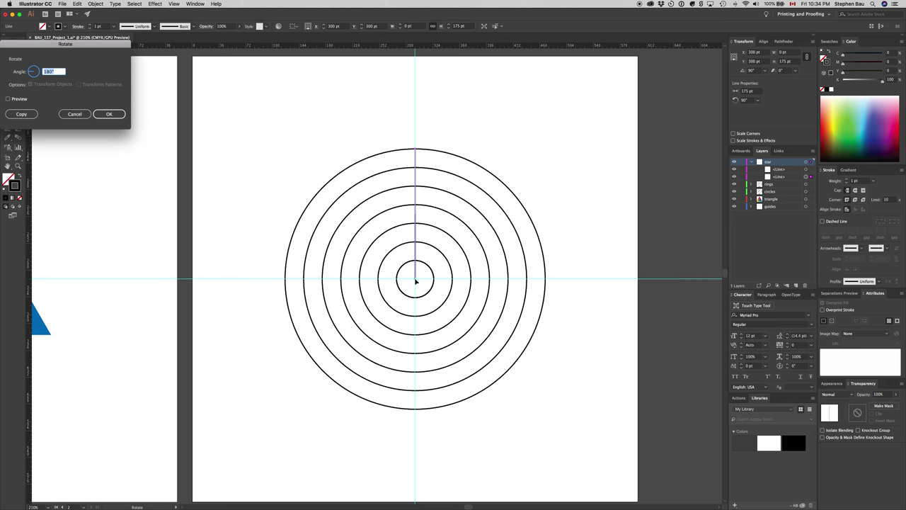
drag(83, 44, 338, 157)
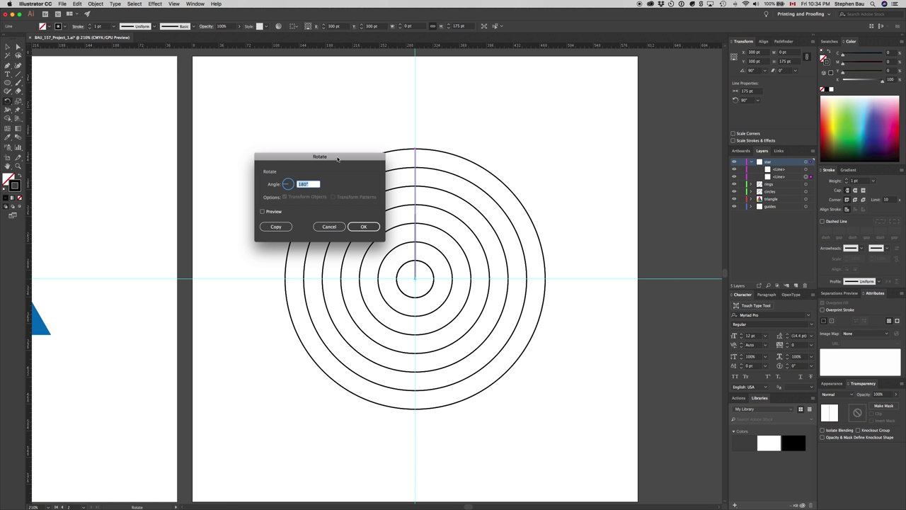
text(15)
click(364, 226)
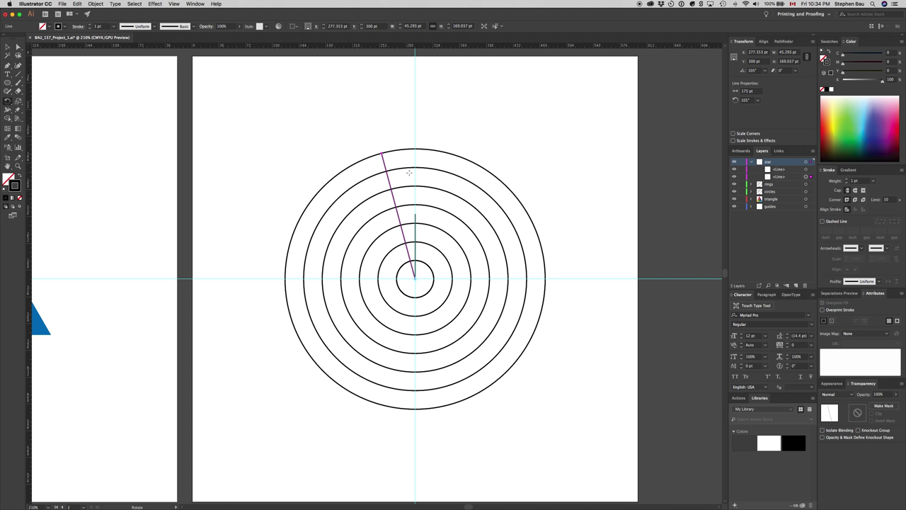
Create a copy of the short vertical line rotated 30° around the centre of the circles
key(v)
click(416, 222)
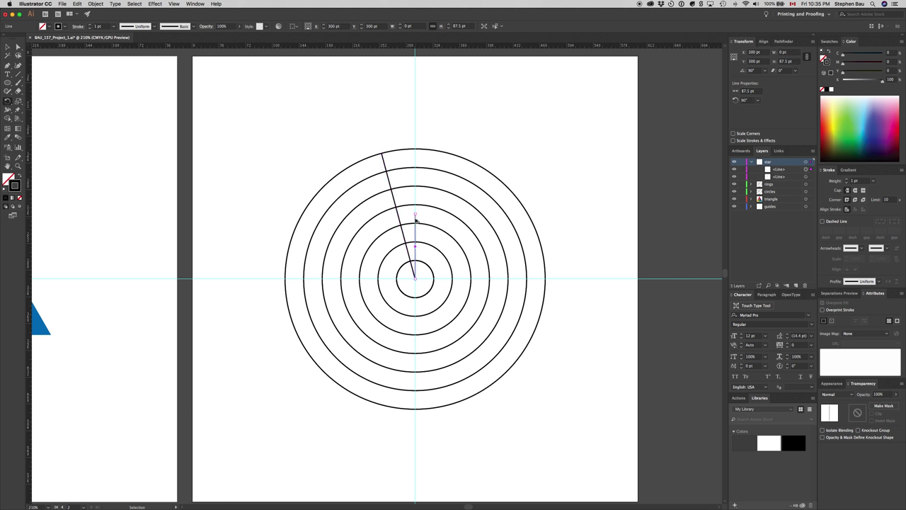
key(r)
alt+click(415, 278)
text(30)
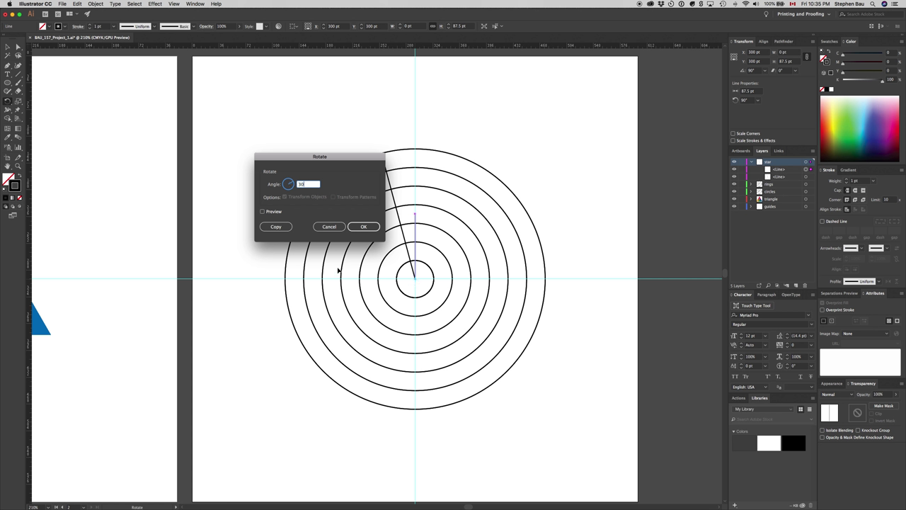
click(276, 227)
click(276, 227)
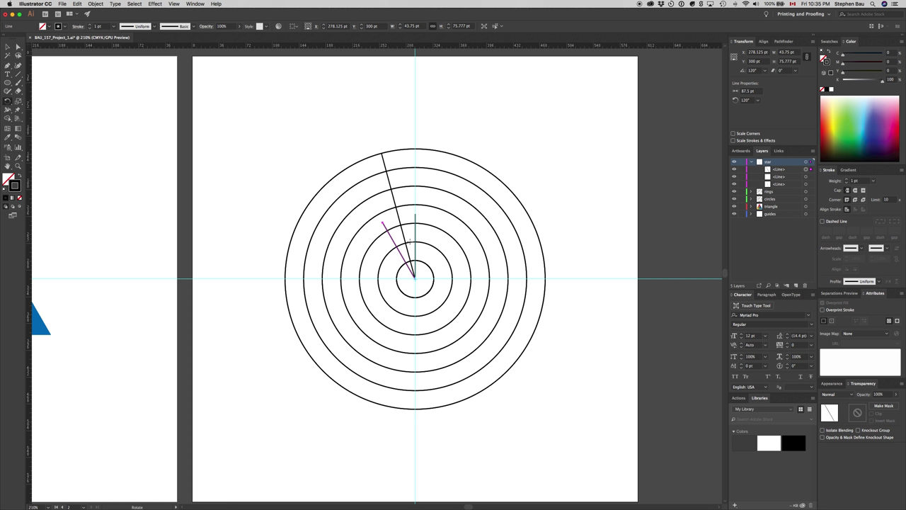
Hide the rings and circles layers so only the star lines remain on the artboard
key(v)
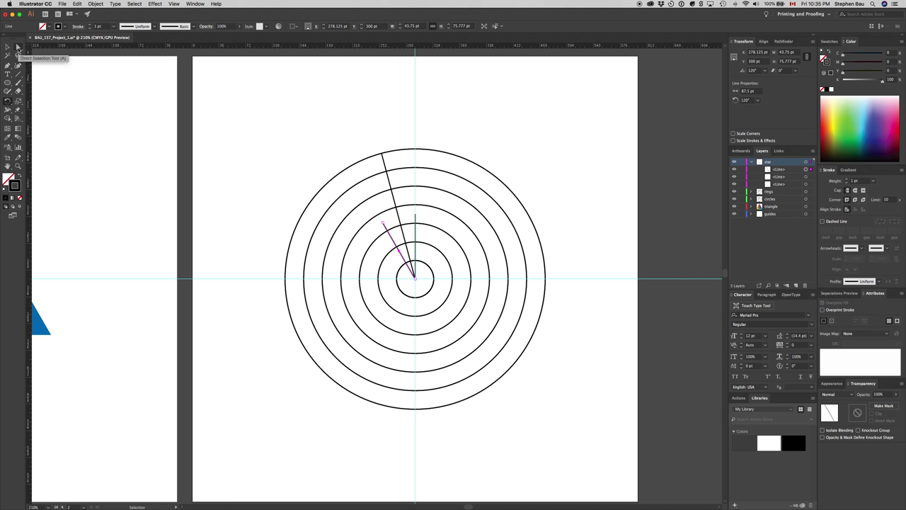
click(18, 47)
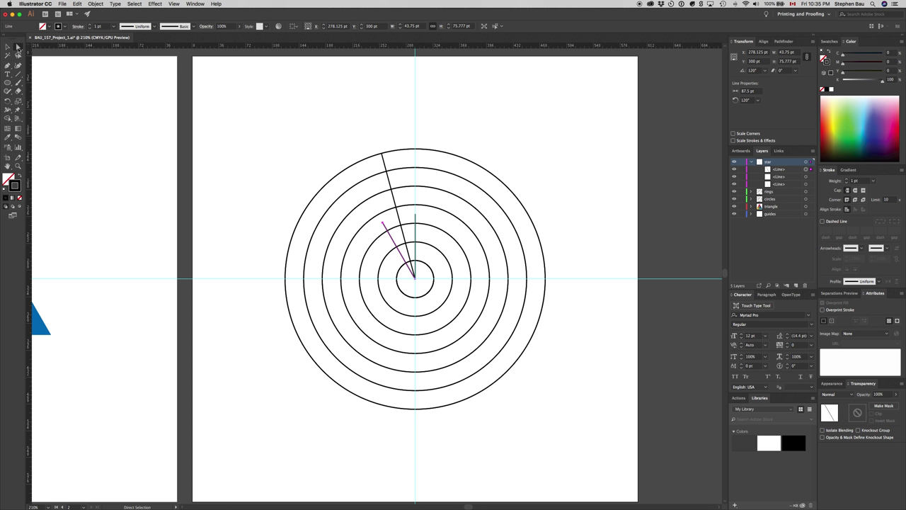
click(734, 199)
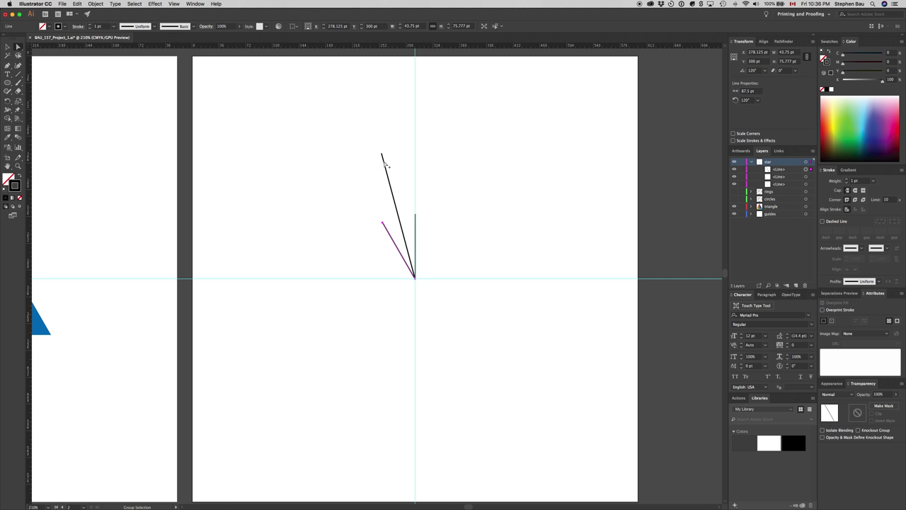
Delete the centre anchor point of the long slanted line, keeping only its outer anchor point
key(v)
super+click(385, 164)
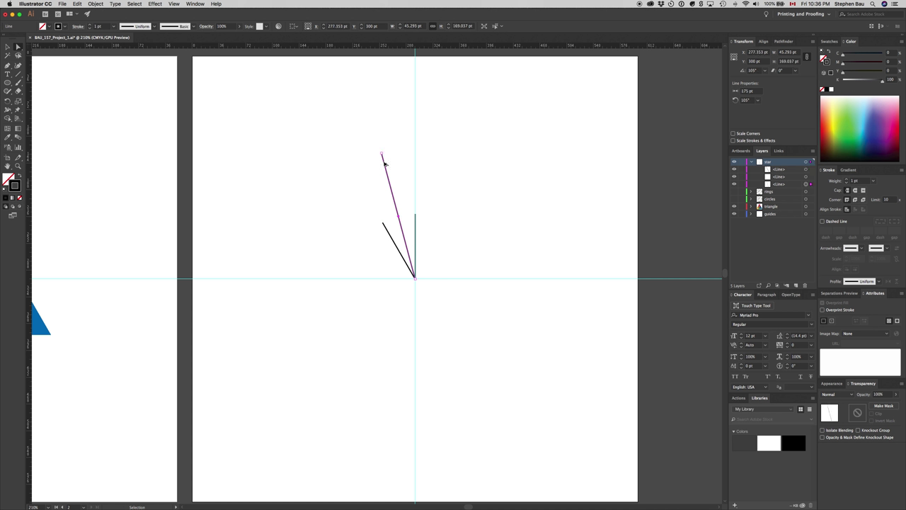
key(super)
key(super)
click(382, 155)
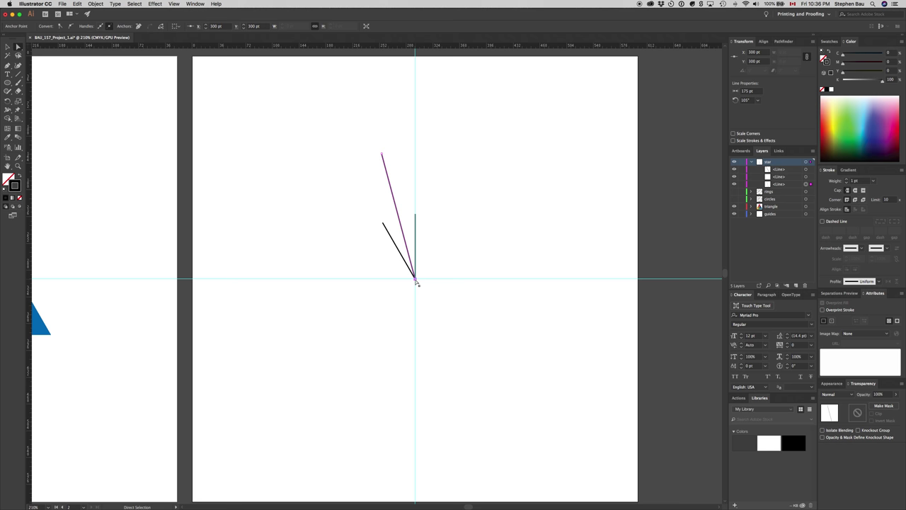
key(v)
key(a)
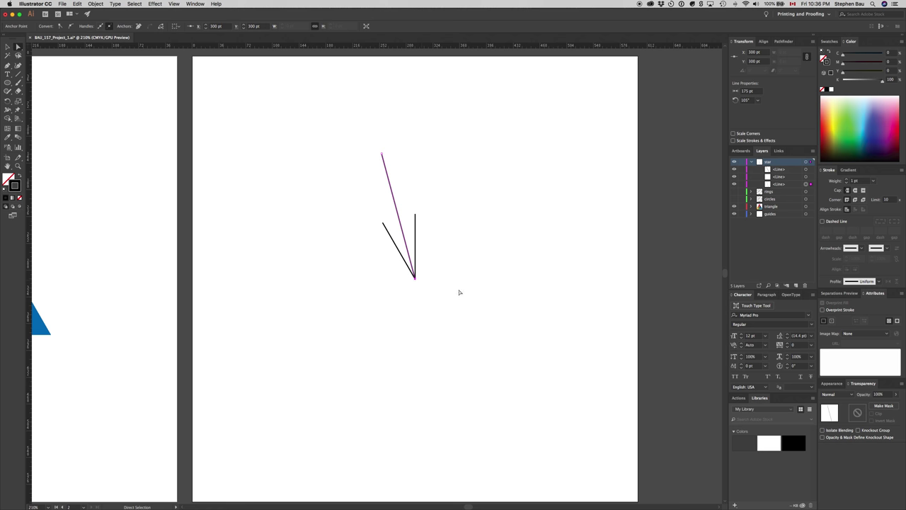
key(Delete)
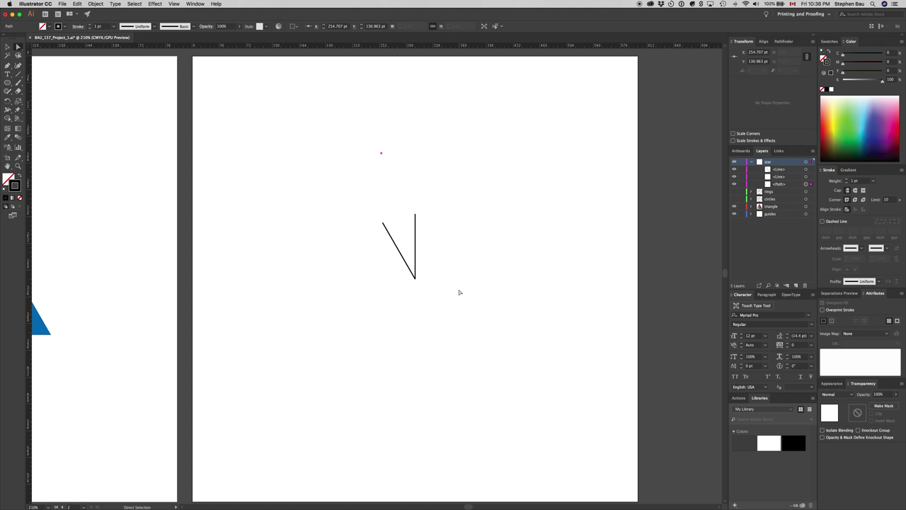
Join the remaining outer anchor point to the upper end of the short vertical line
key(super)
click(415, 216)
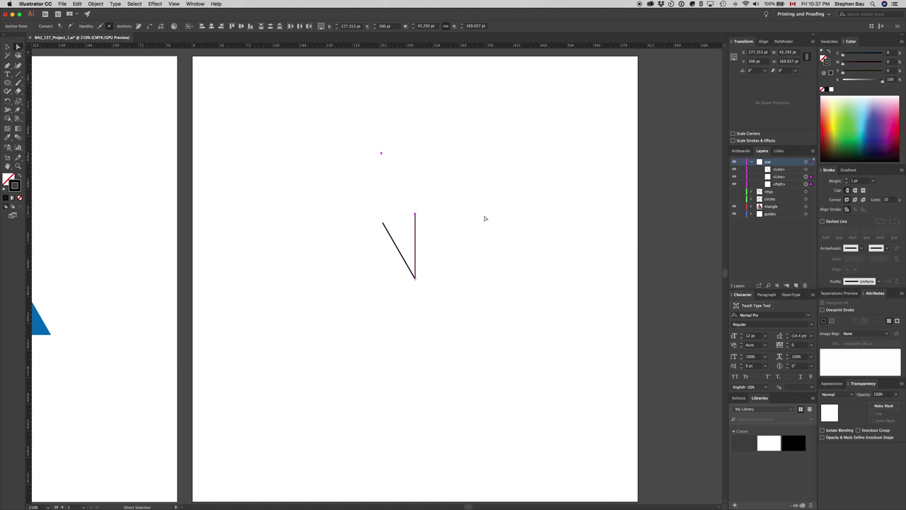
click(96, 4)
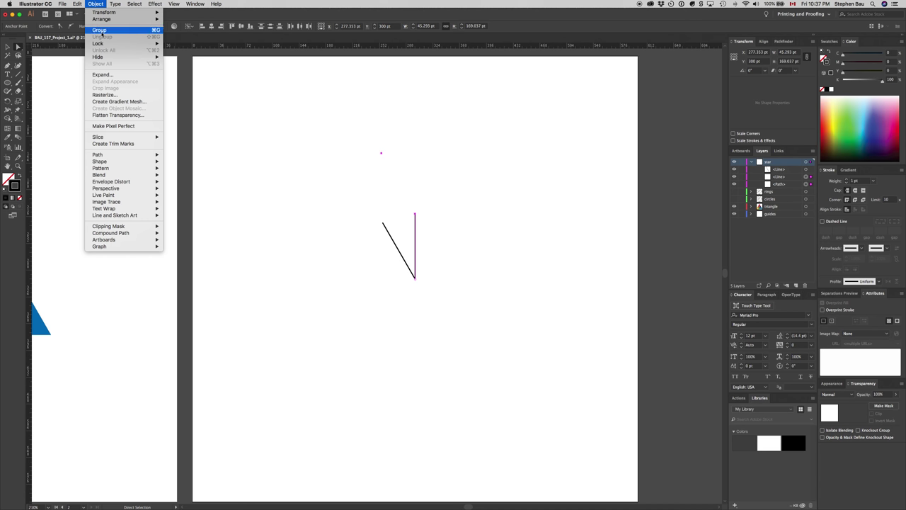
mouse_move(104, 155)
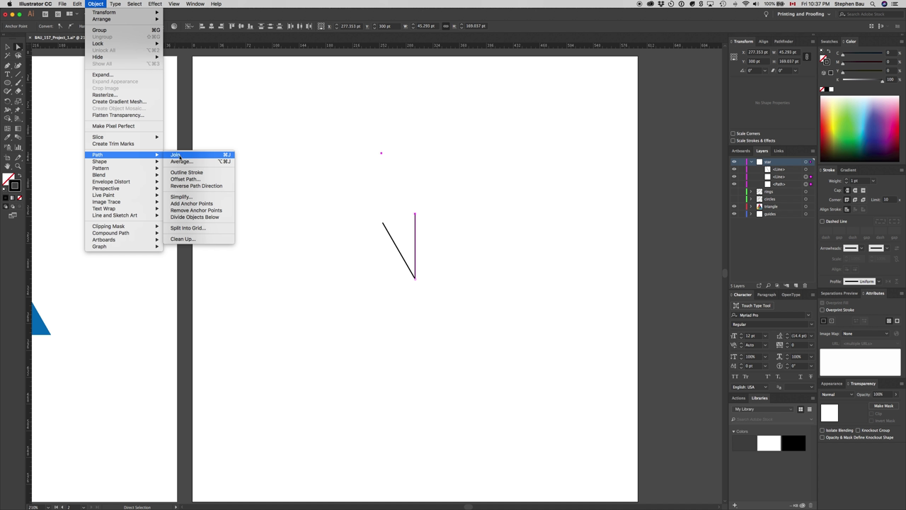
click(226, 156)
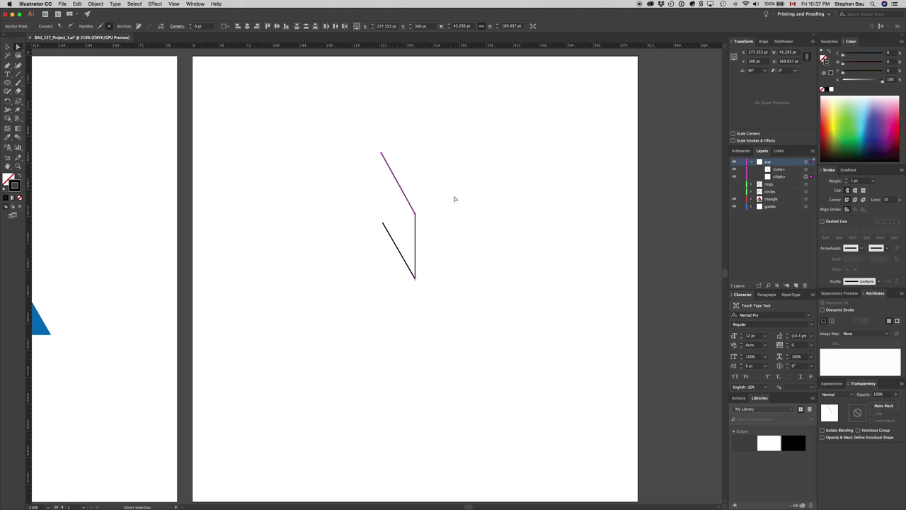
Join the short slanted line to the vertical line at their shared lower endpoint in the centre of the circles
click(433, 268)
drag(434, 267, 407, 293)
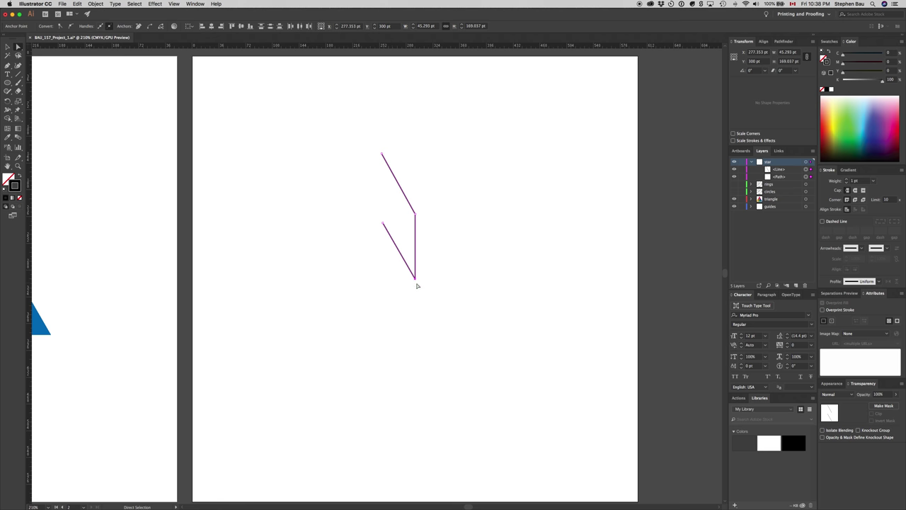
key(v)
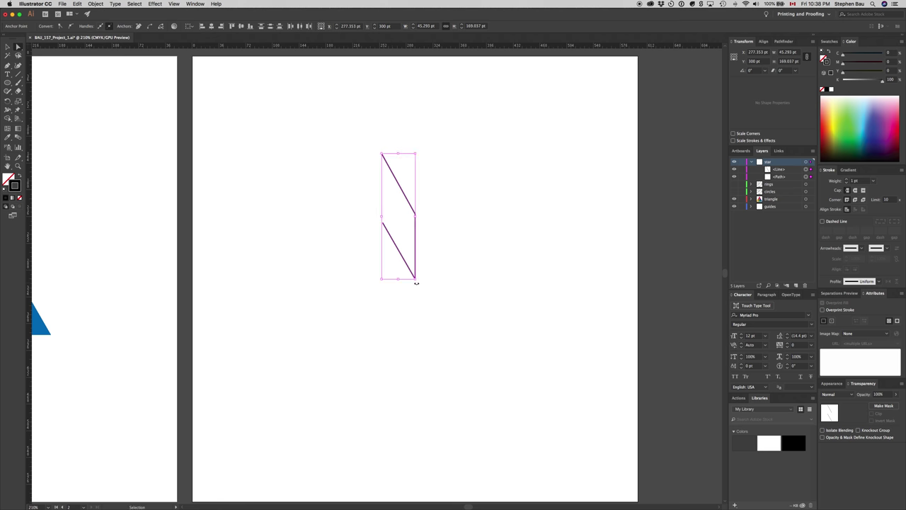
mouse_move(416, 283)
mouse_down()
mouse_move(425, 273)
mouse_move(417, 285)
mouse_up()
key(a)
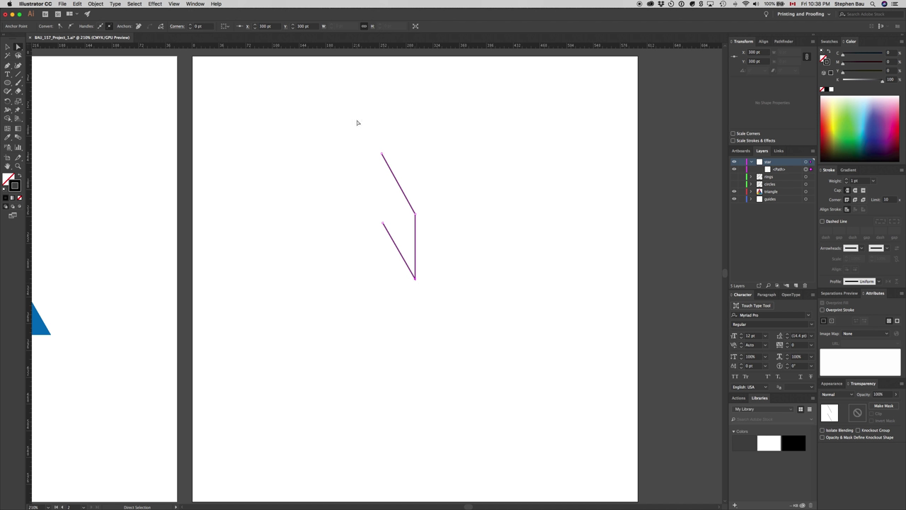
Join the two remaining open upper endpoints of the path with a straight segment to close the four-sided shape
drag(359, 122, 395, 234)
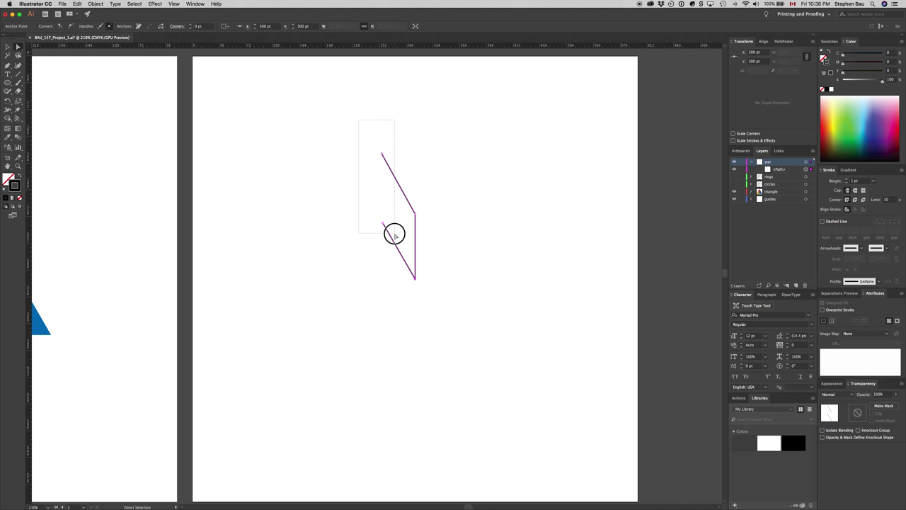
drag(394, 235, 394, 235)
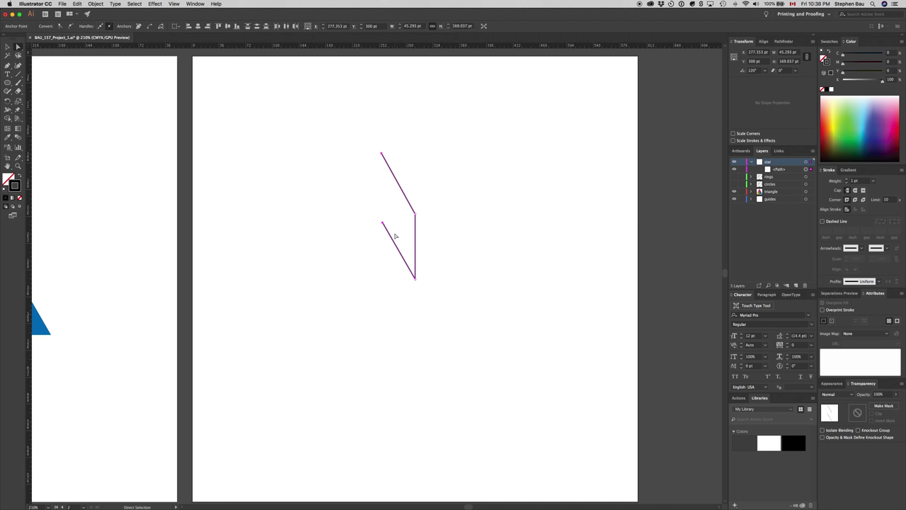
key(v)
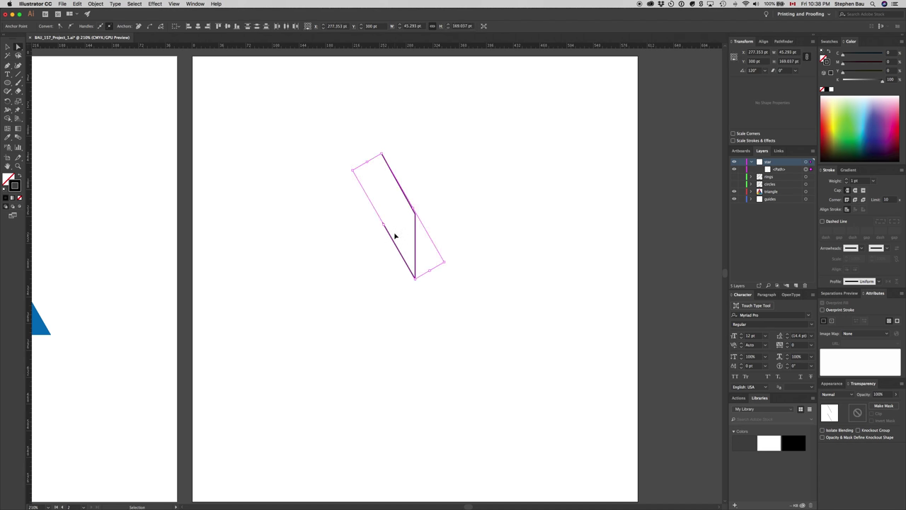
key(a)
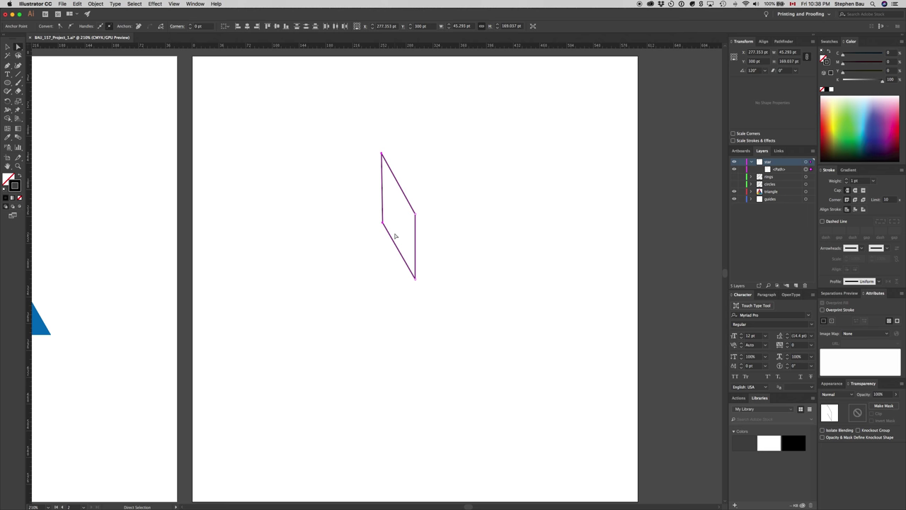
Show the rings layer, add all its circles to the selected four-sided shape, and apply the Pathfinder Divide operation to them
click(734, 176)
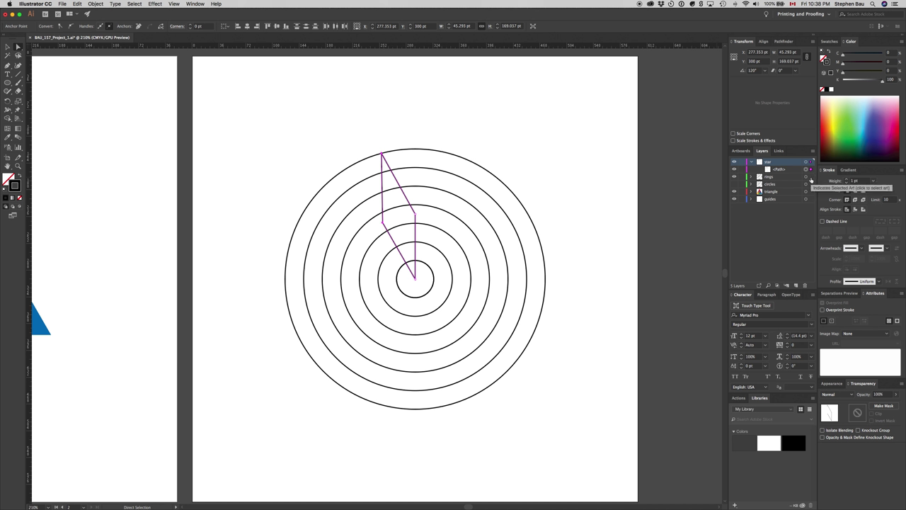
click(751, 176)
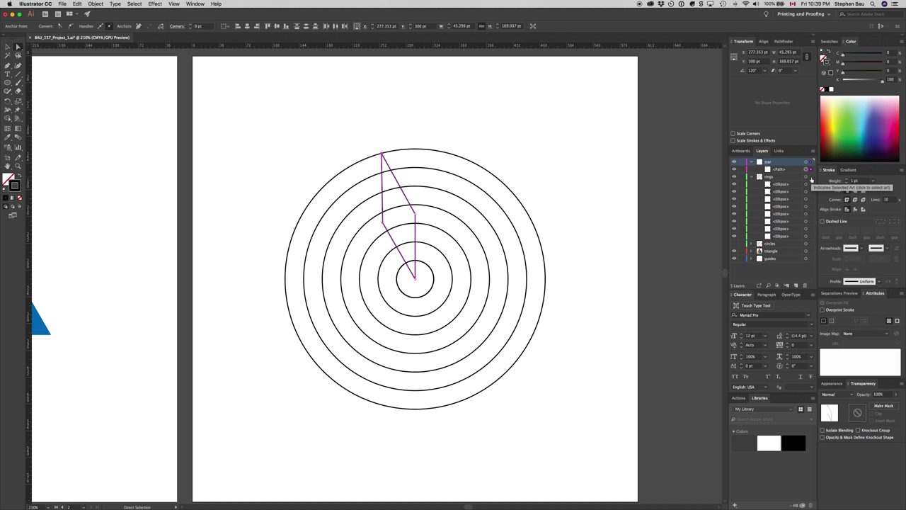
click(810, 177)
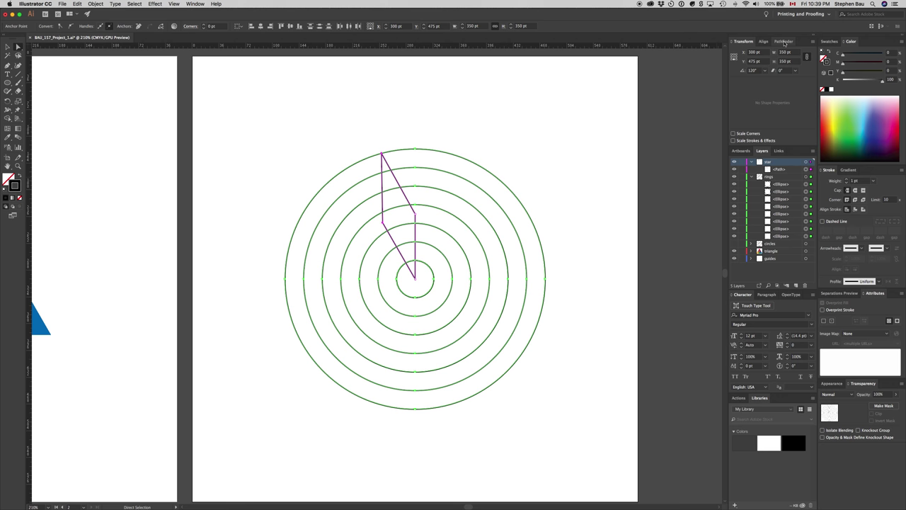
click(782, 41)
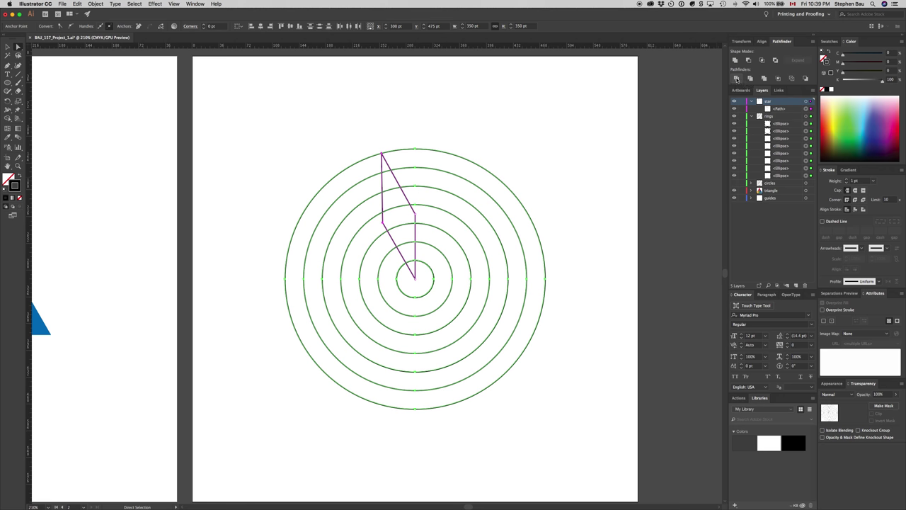
click(736, 79)
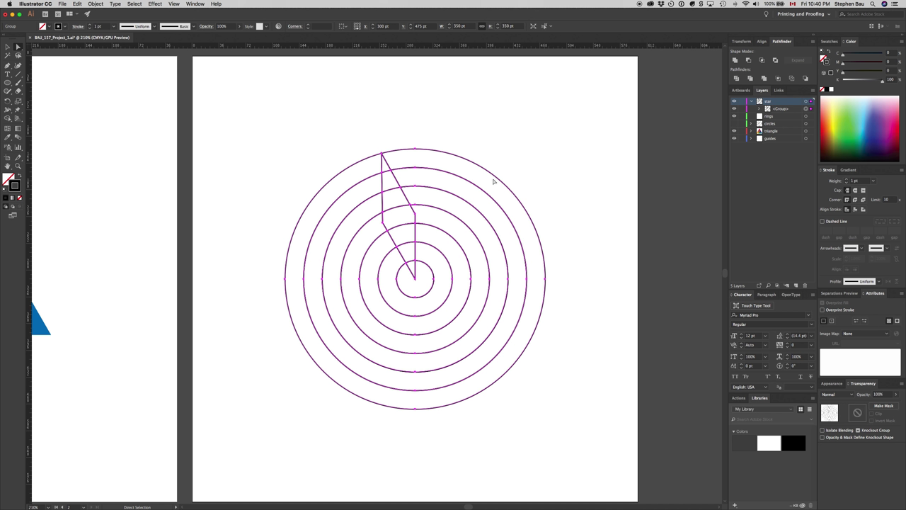
Delete all the divided ring pieces outside the four-sided shape, keeping only the segments inside its outline
click(591, 137)
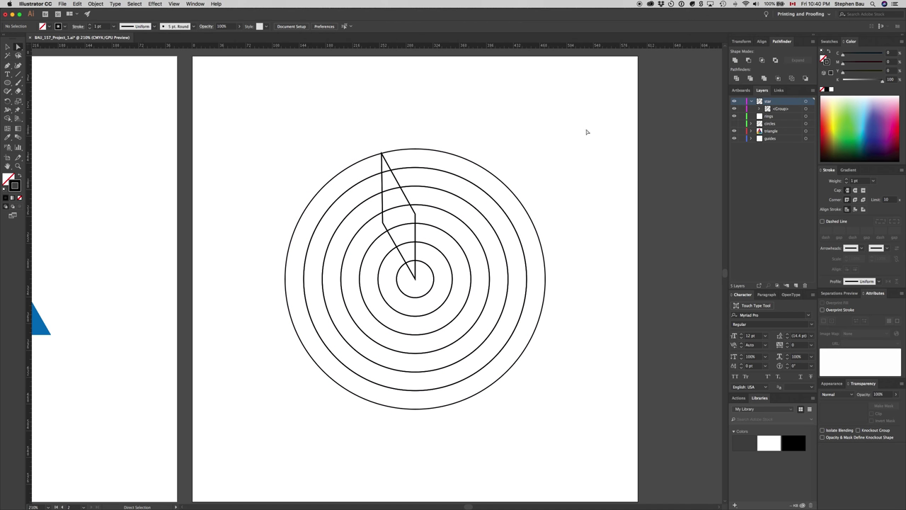
key(shift)
drag(596, 111, 426, 276)
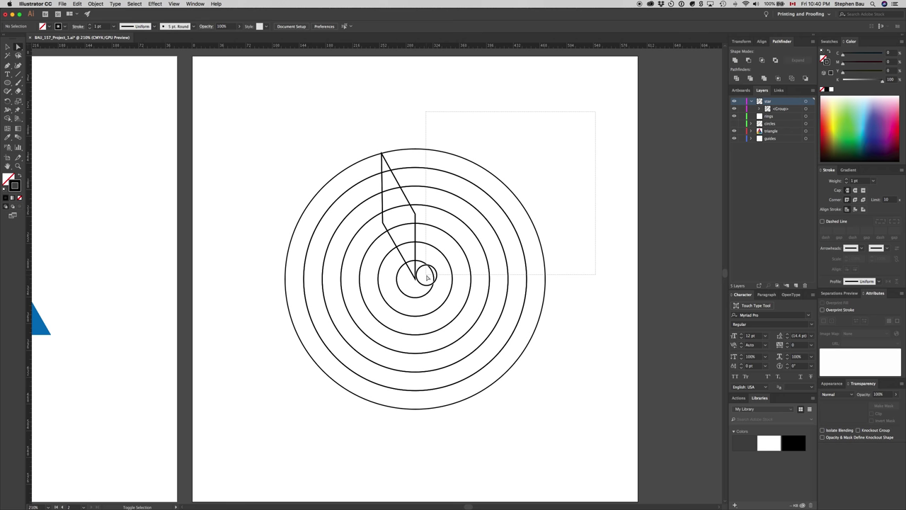
drag(427, 278, 427, 278)
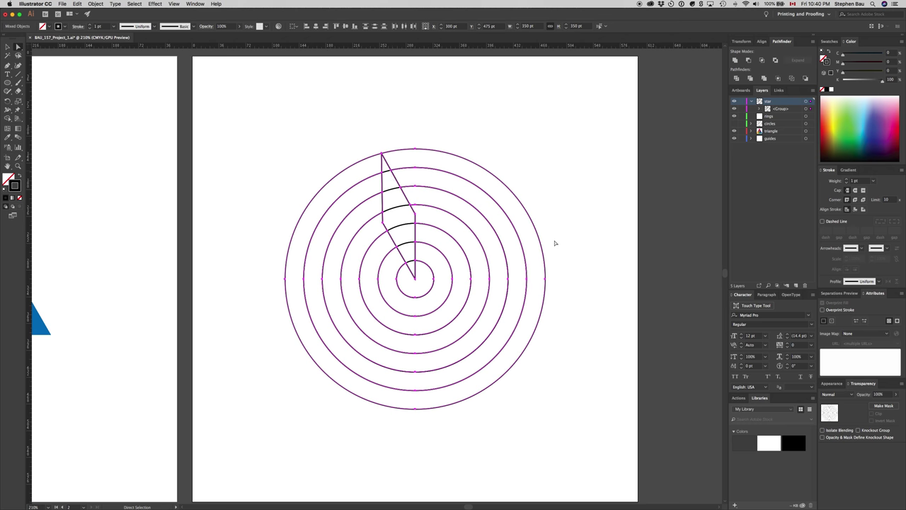
key(Delete)
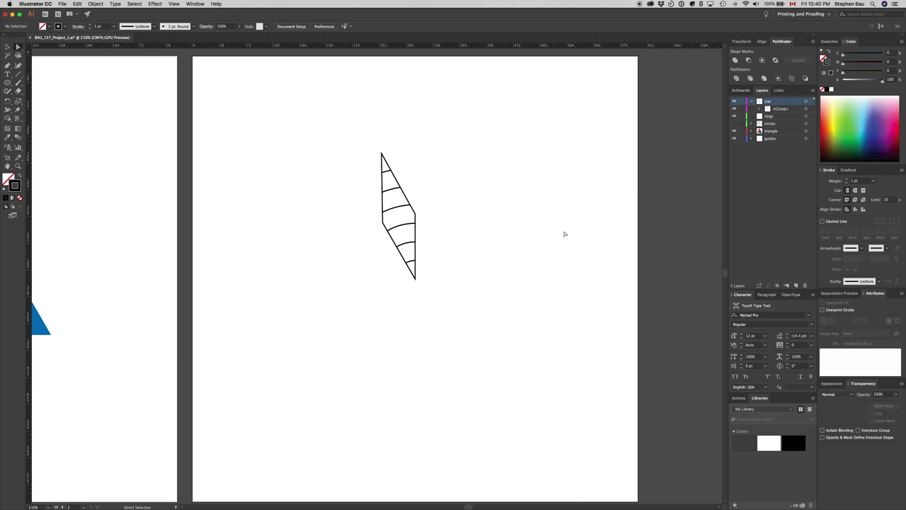
Select the divided segments of the four-sided shape from its upper tip to its lower tip to check that they are separate pieces
key(alt)
click(386, 164)
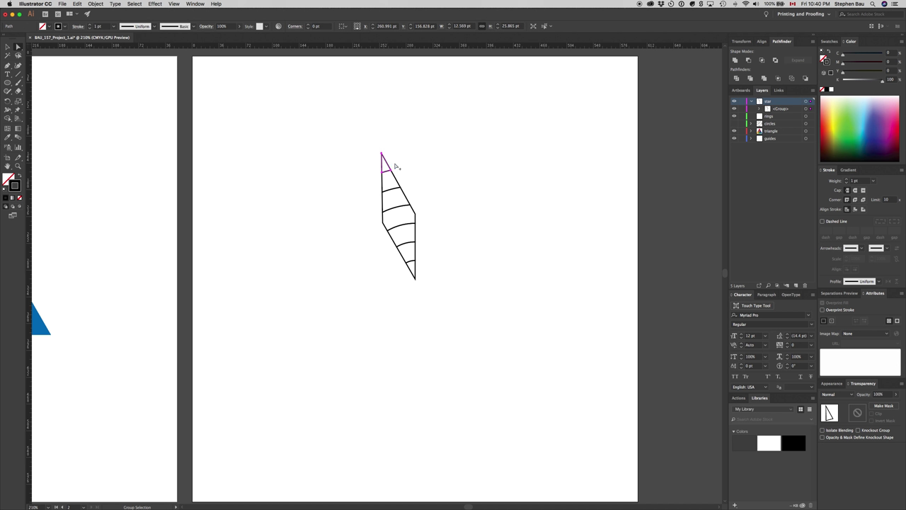
click(395, 179)
shift+click(403, 197)
click(415, 217)
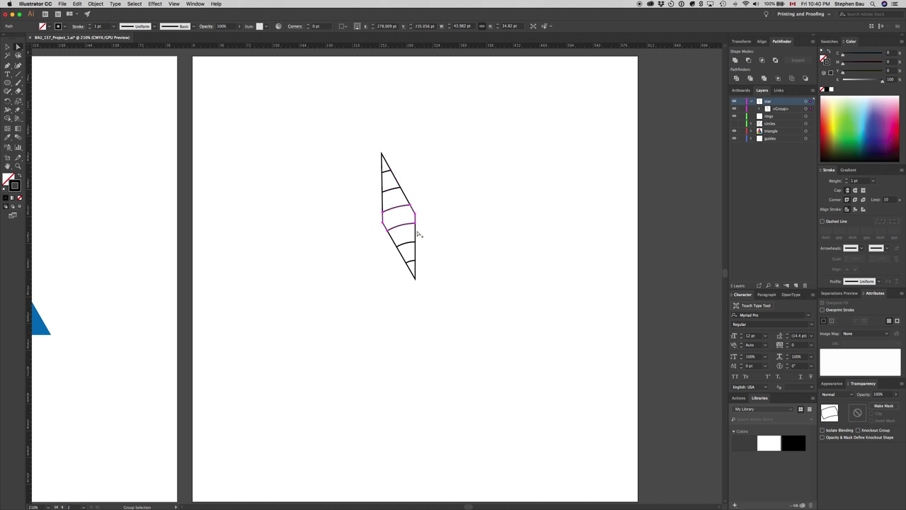
click(416, 235)
click(416, 254)
click(416, 270)
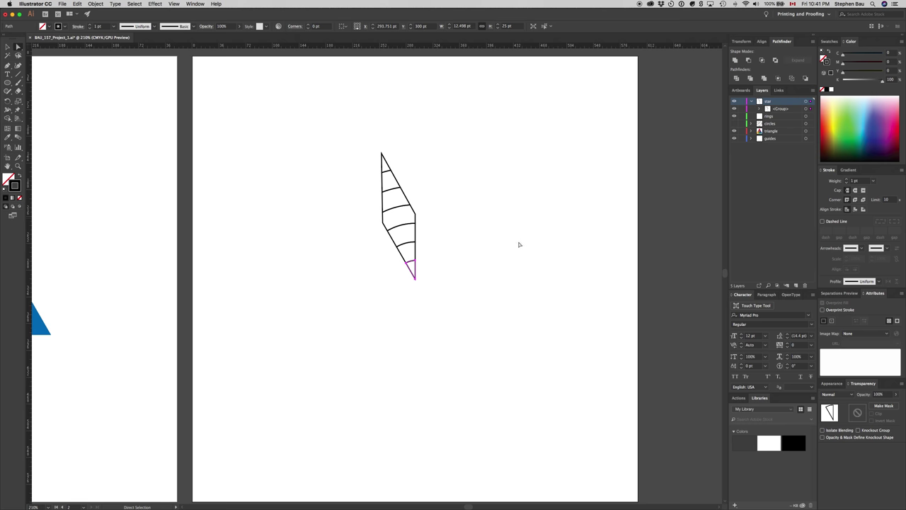
scroll(518, 245, right, 5)
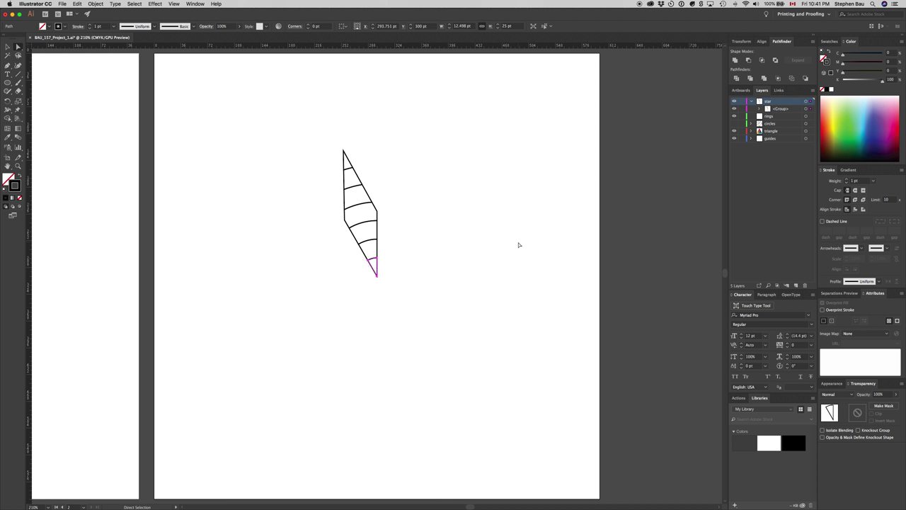